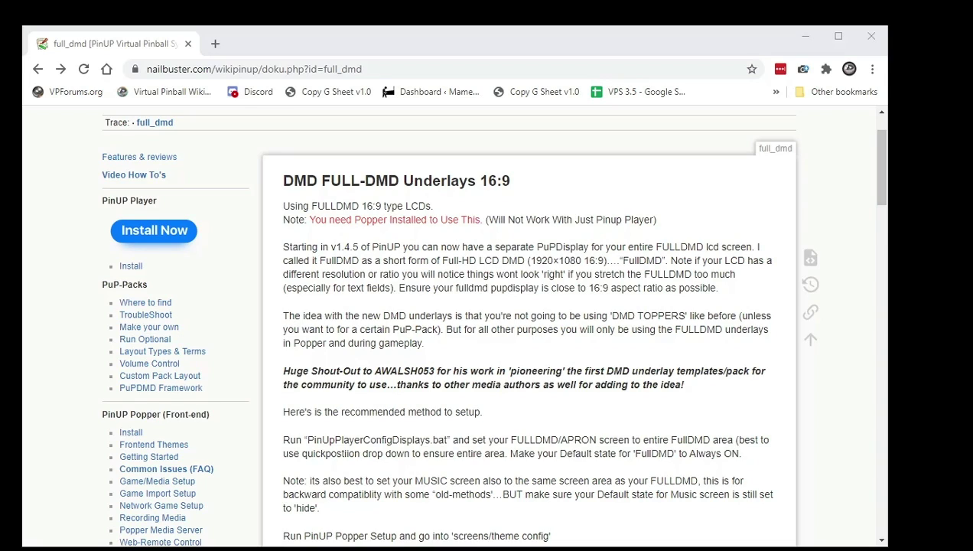
- Bring the full_dmd wiki's screens table into view, then switch to PinUP Popper Setup
scroll(504, 373, down, 6)
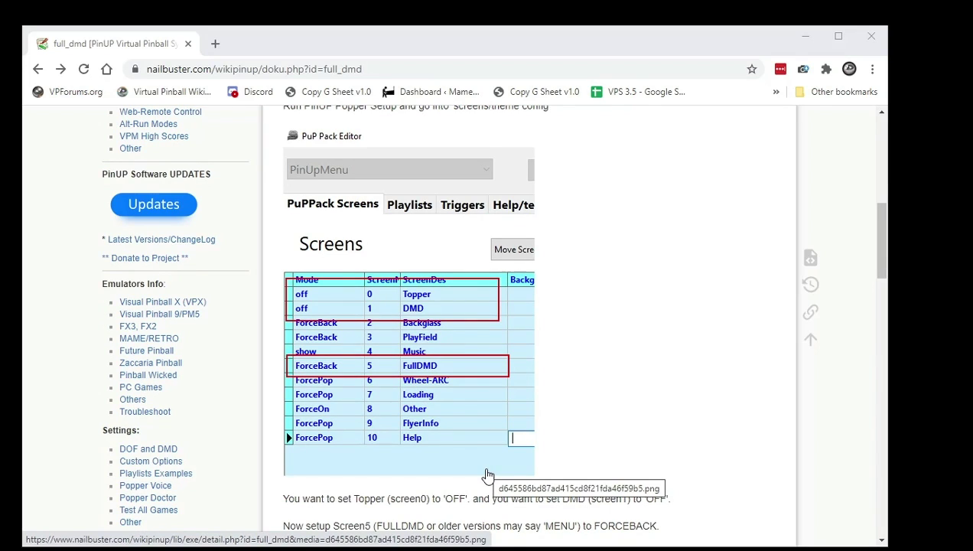
scroll(487, 475, up, 1)
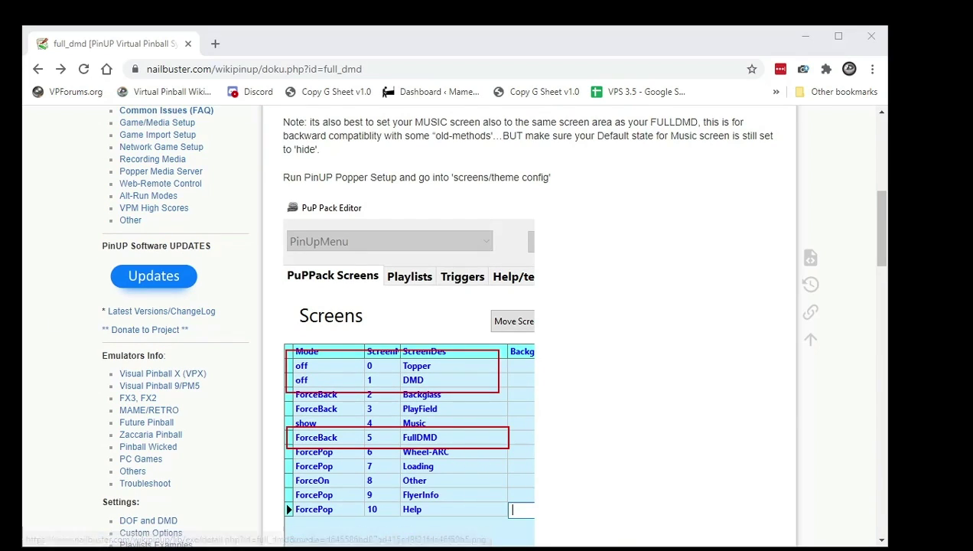
key(alt+Tab)
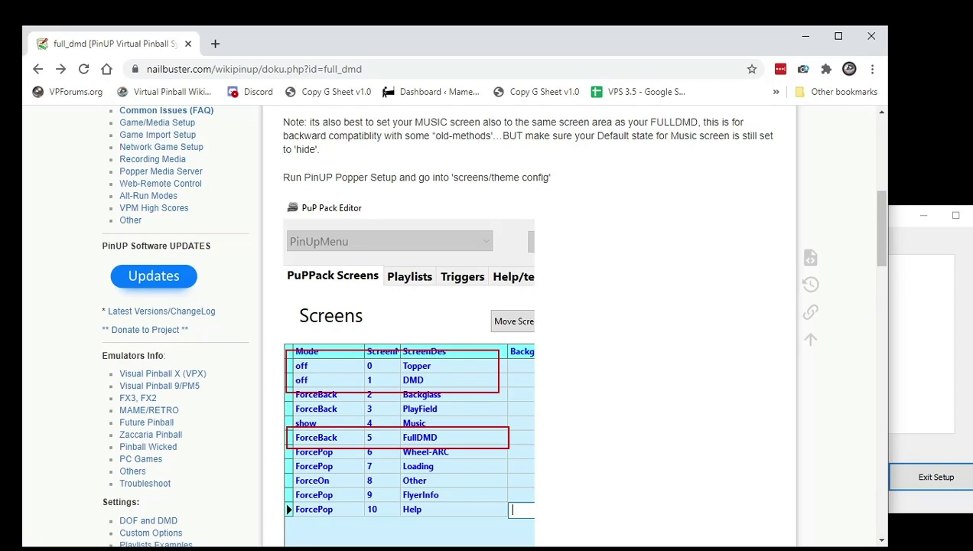
- Centre the setup window and open Popper Setup's Screens / Theme editor
drag(548, 135, 492, 109)
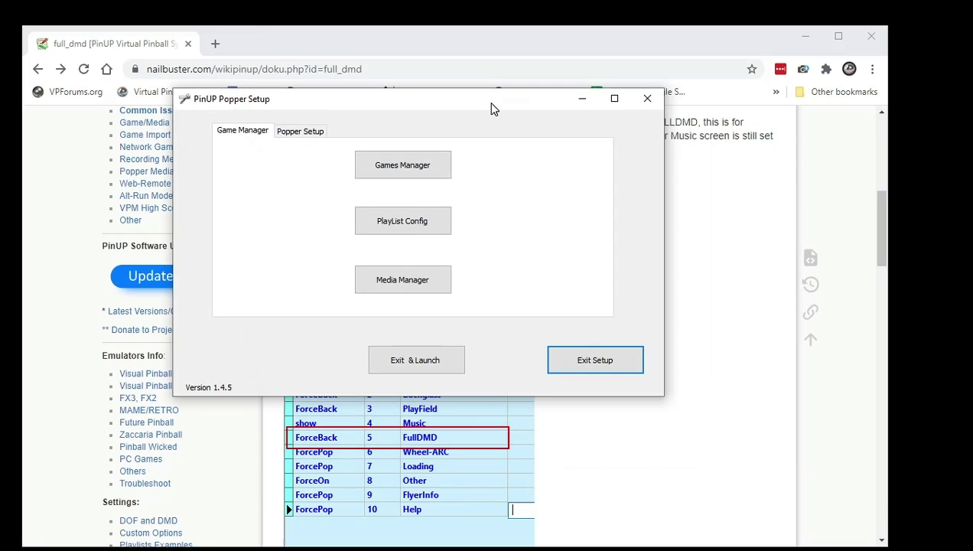
click(300, 135)
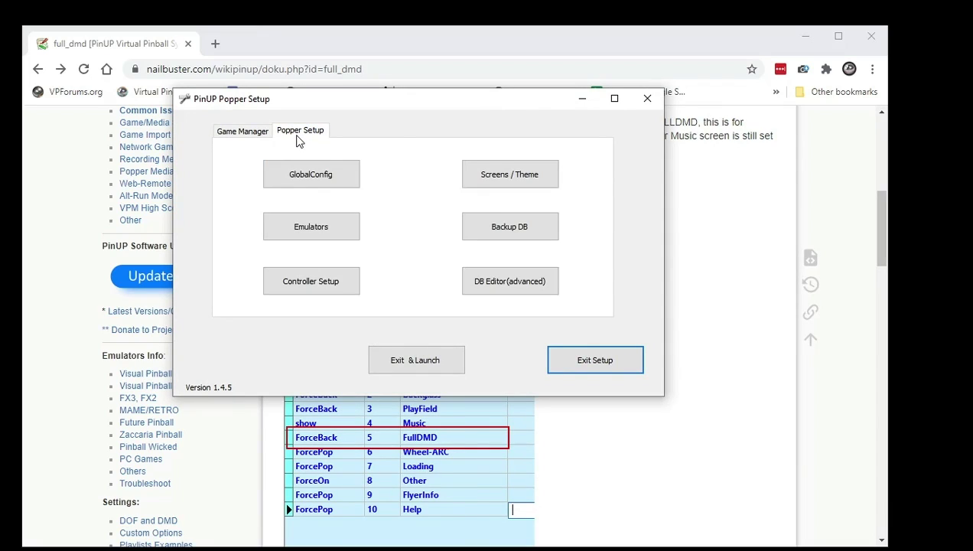
click(483, 181)
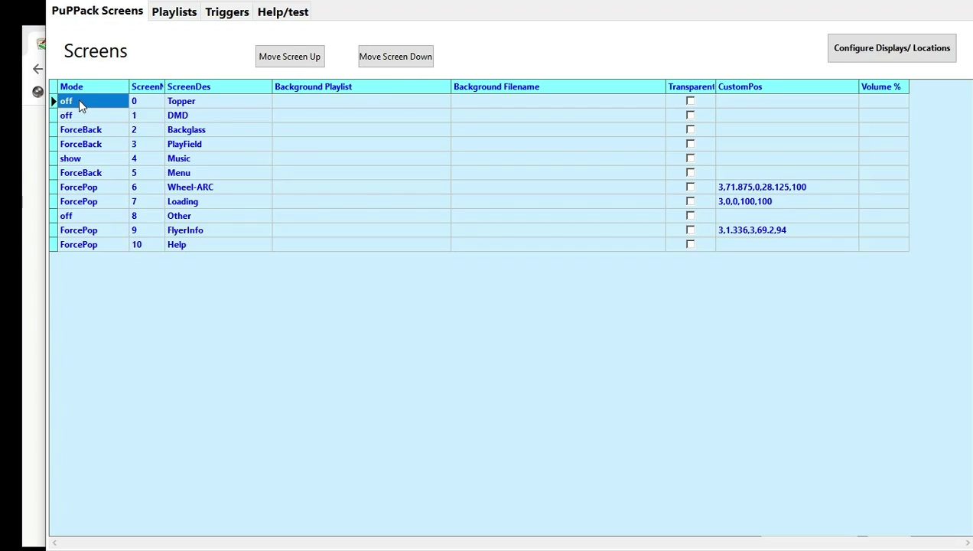
- Change the Topper screen (row 0) mode to ForceOn, then set it back to off
click(80, 104)
click(123, 103)
click(80, 138)
click(159, 344)
click(95, 103)
click(120, 102)
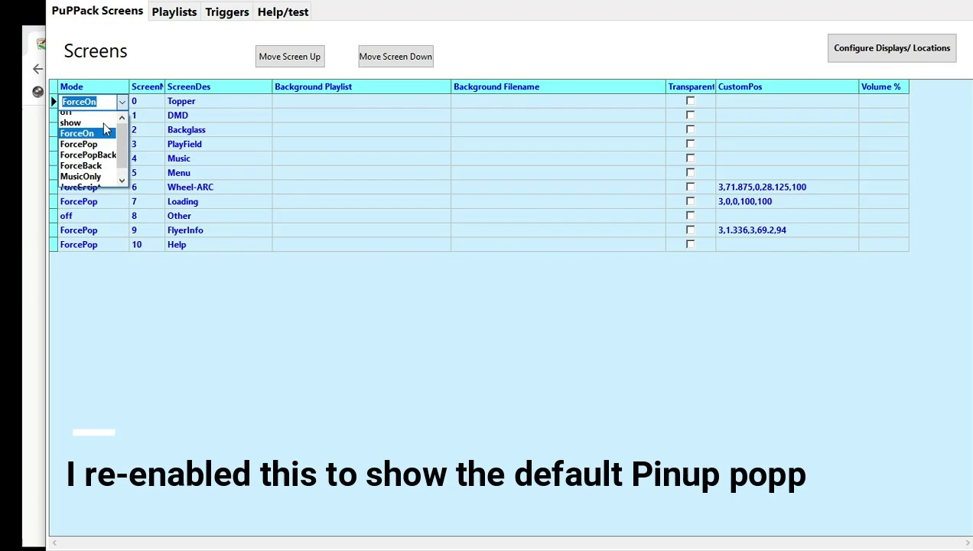
click(72, 116)
click(212, 280)
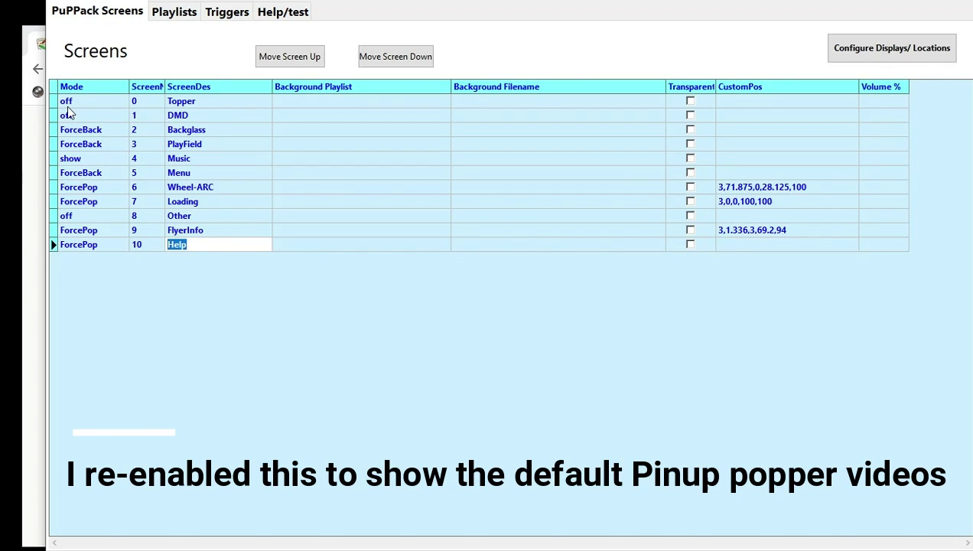
- Compare against the wiki guide and check that Menu screen 5 is on ForceBack
key(alt+Tab)
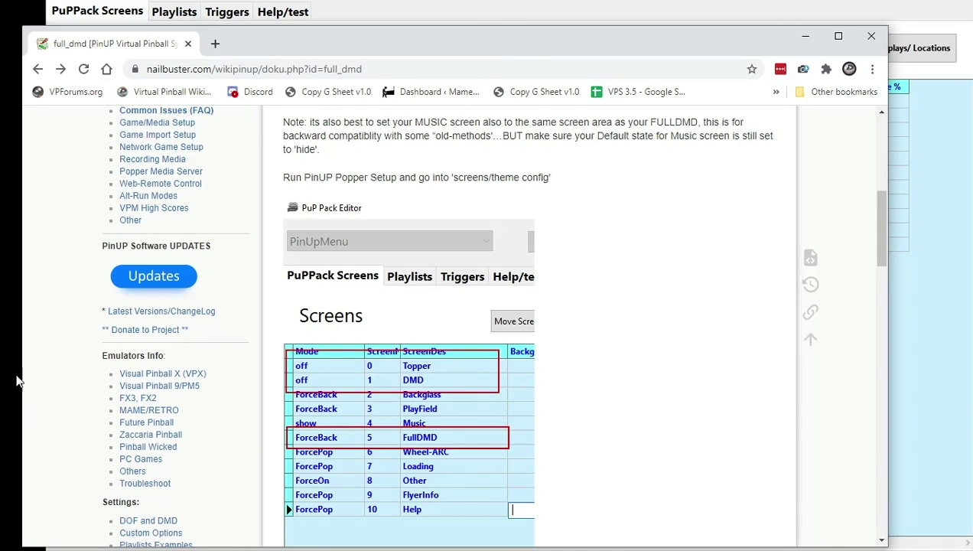
key(alt+Tab)
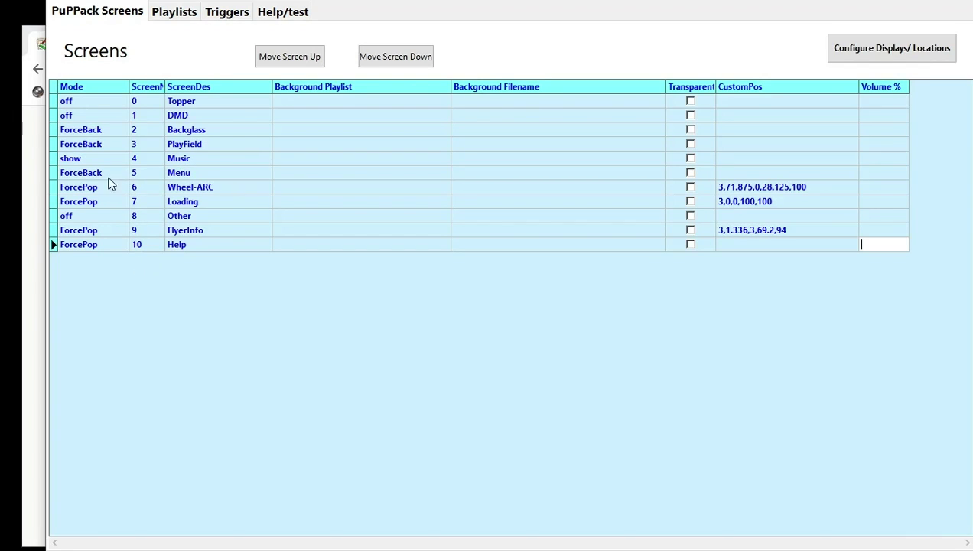
click(100, 175)
click(110, 173)
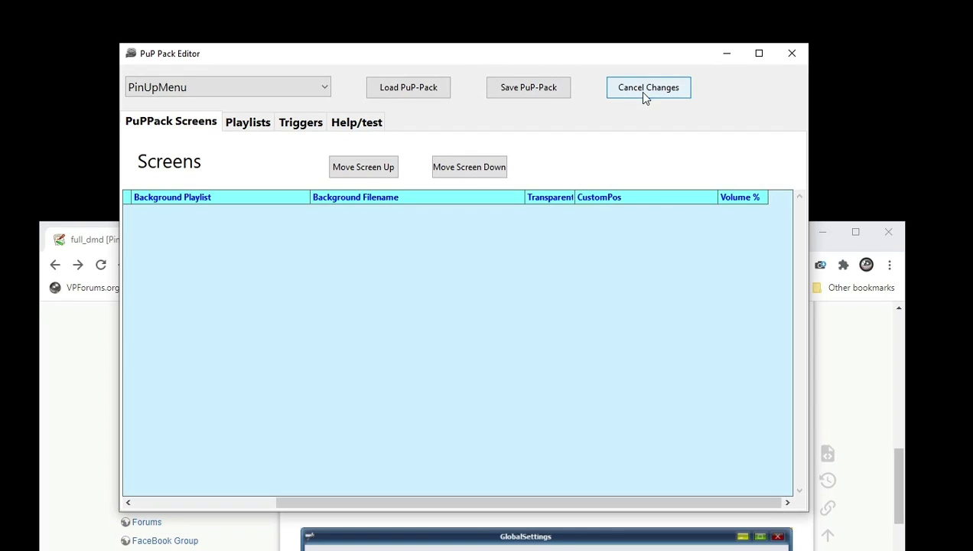
- Save the PuP-Pack screen settings and close the PuP Pack Editor, confirming Yes
click(502, 89)
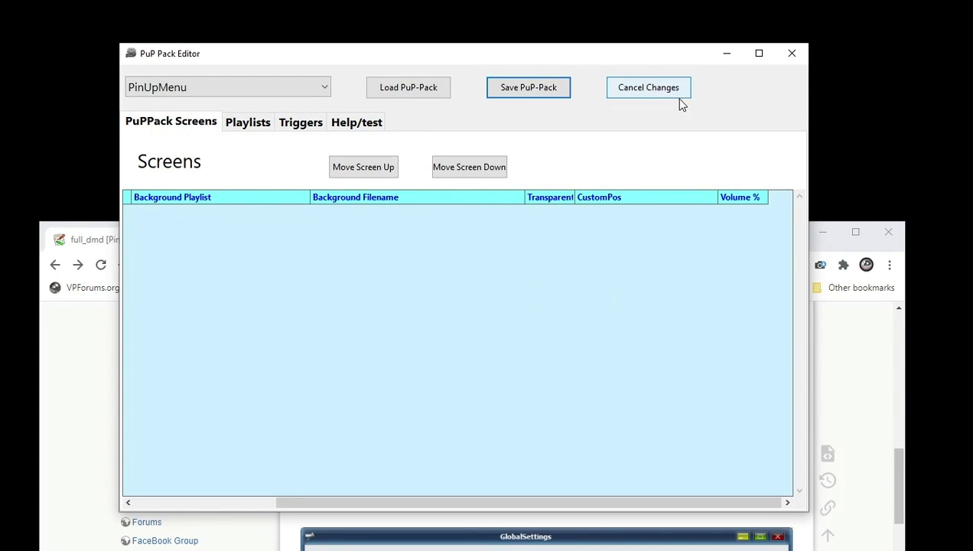
click(793, 53)
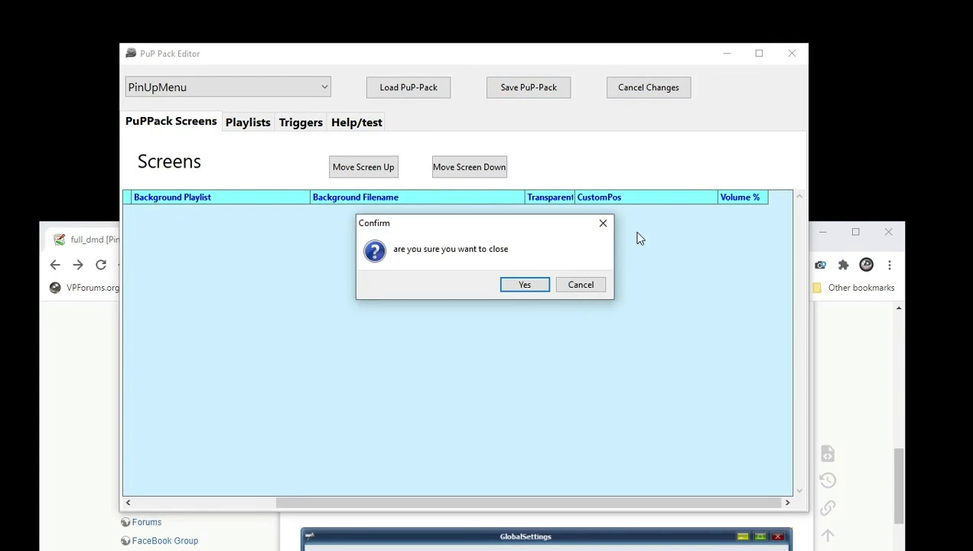
click(525, 285)
click(432, 111)
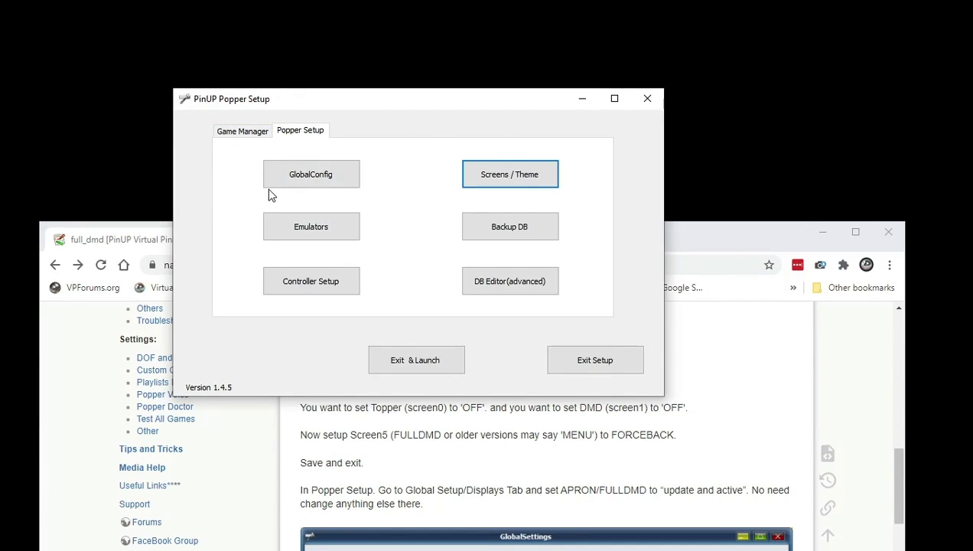
- In GlobalConfig Displays, set Apron/FullDMD to Active and Update and save
click(311, 175)
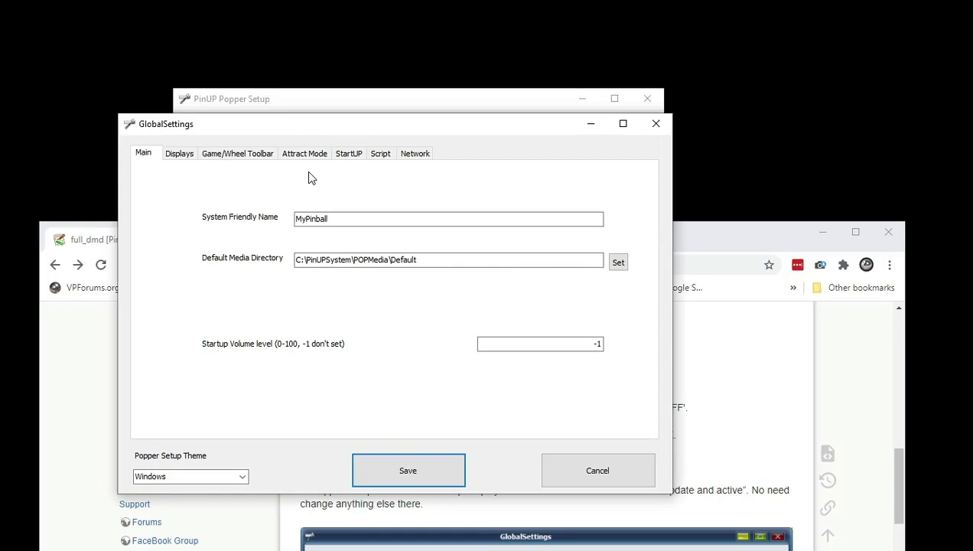
click(178, 156)
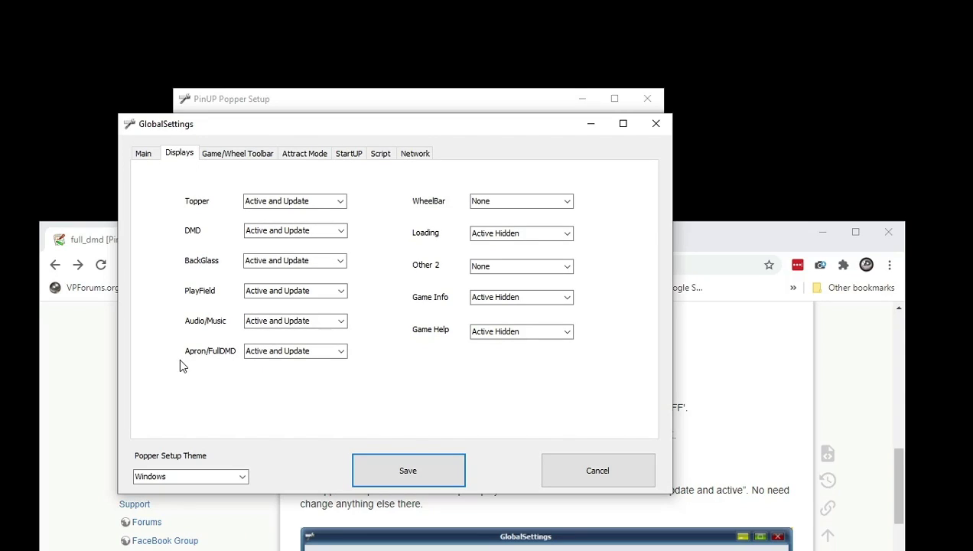
click(342, 354)
click(319, 365)
click(337, 354)
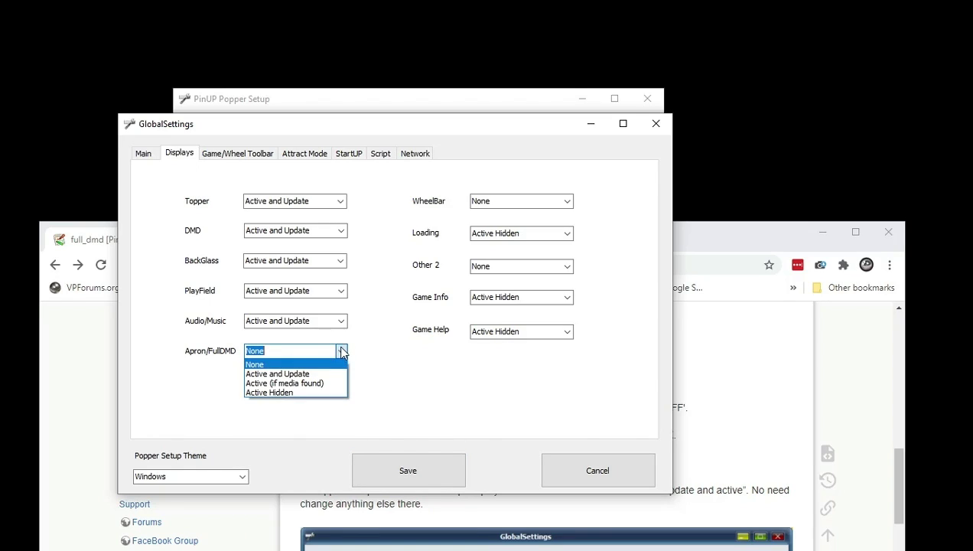
click(298, 374)
click(430, 478)
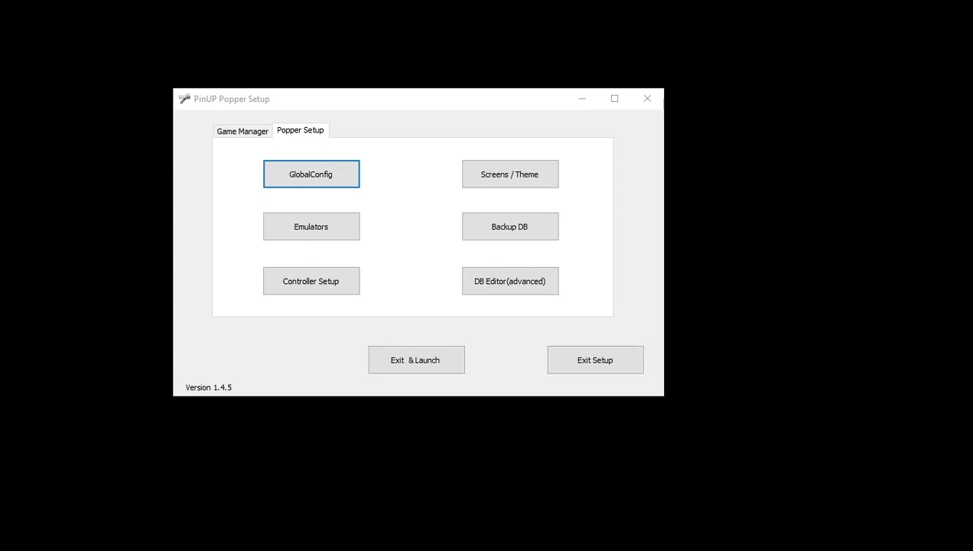
- Open the emulator setup form at the top of the screen and inspect its Keep Displays On value
click(305, 233)
drag(381, 121, 358, 49)
click(513, 323)
click(448, 323)
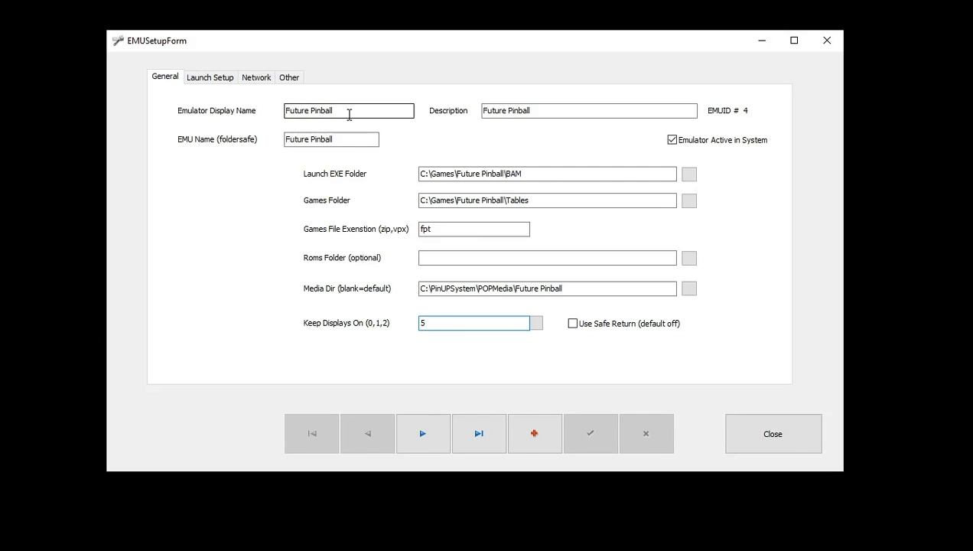
- Step through six emulator records until reaching Visual Pinball X
click(417, 435)
click(417, 435)
click(417, 435)
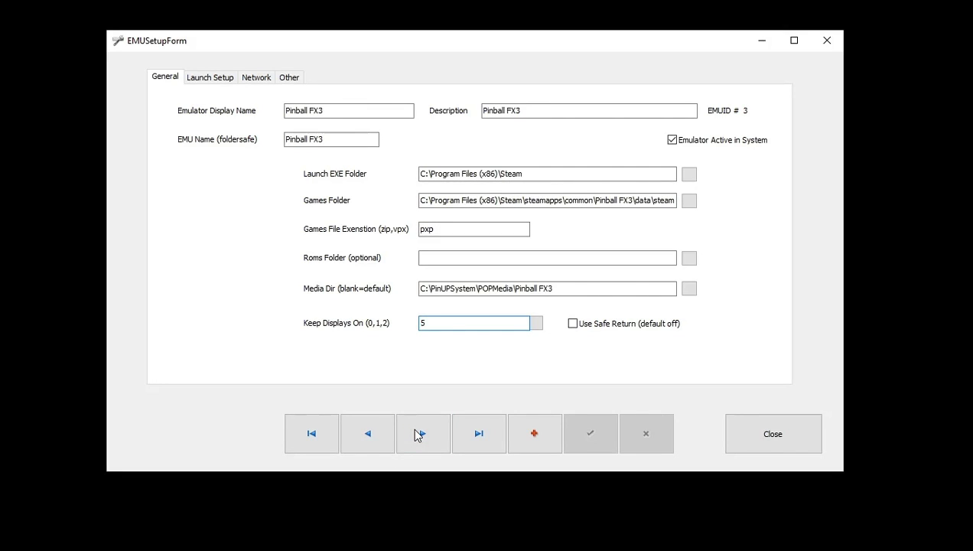
click(417, 435)
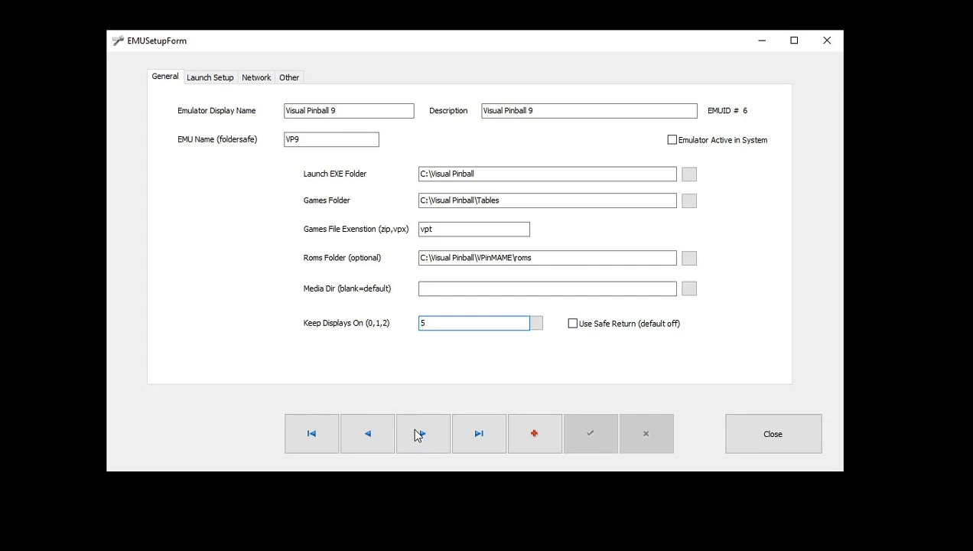
click(417, 434)
click(417, 434)
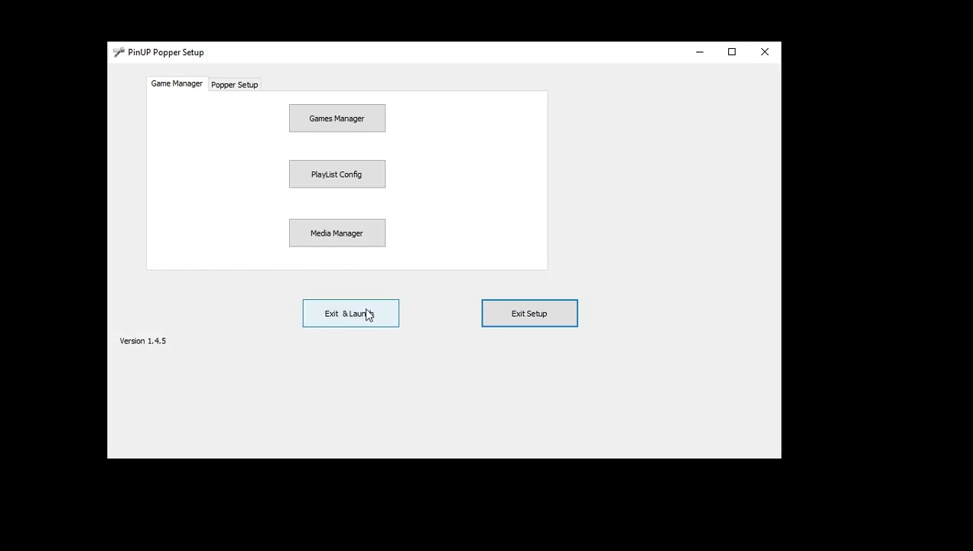
- In Media Manager, jump to Tom and Jerry, preview its video, and drop in a flyer image
click(342, 231)
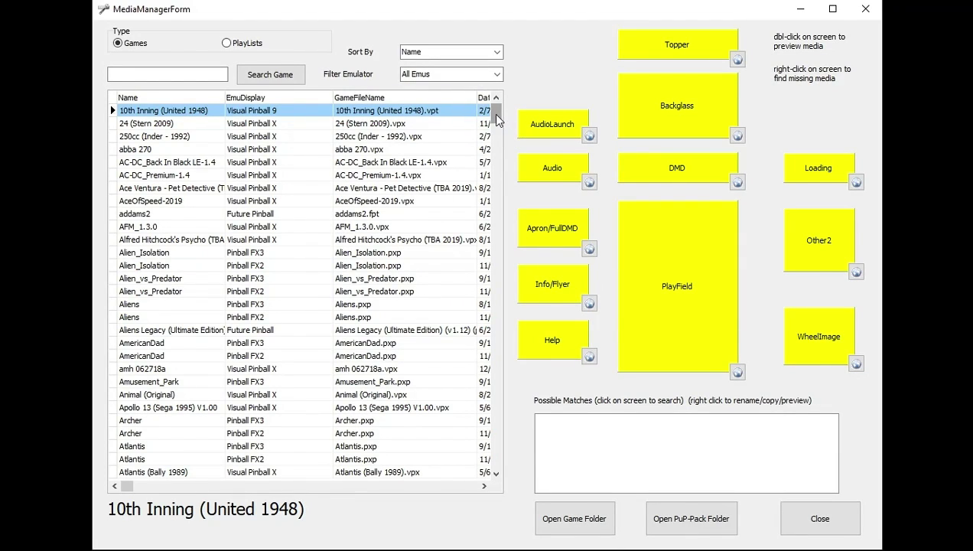
text(tom)
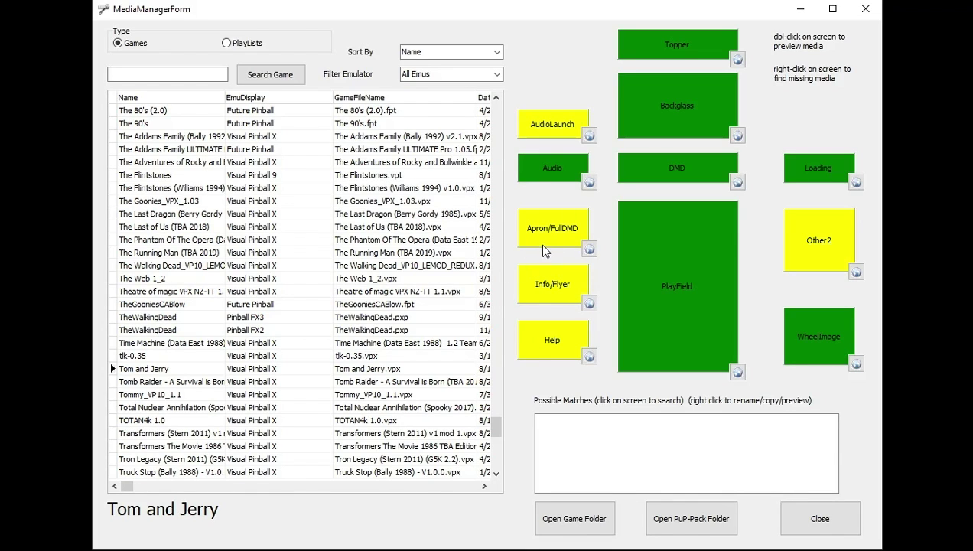
double_click(545, 250)
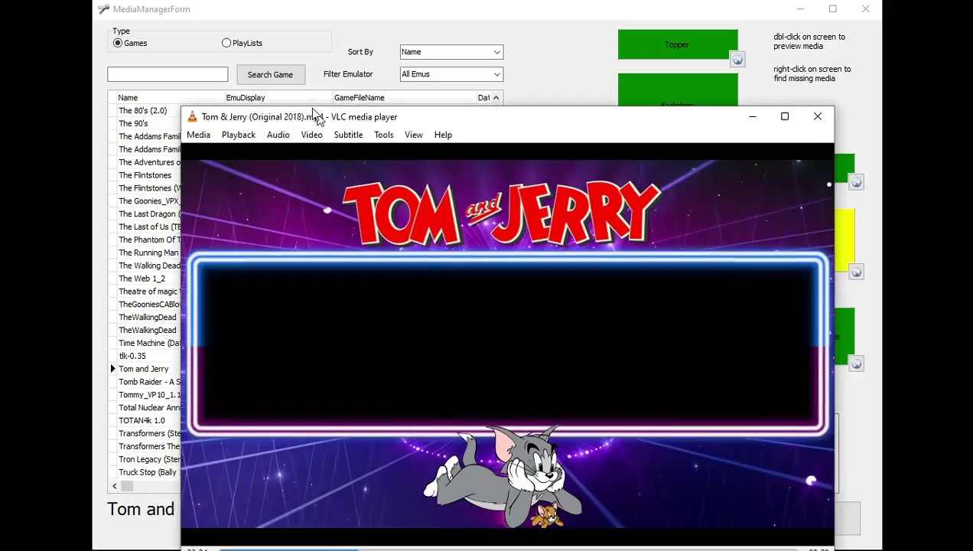
drag(318, 119, 289, 48)
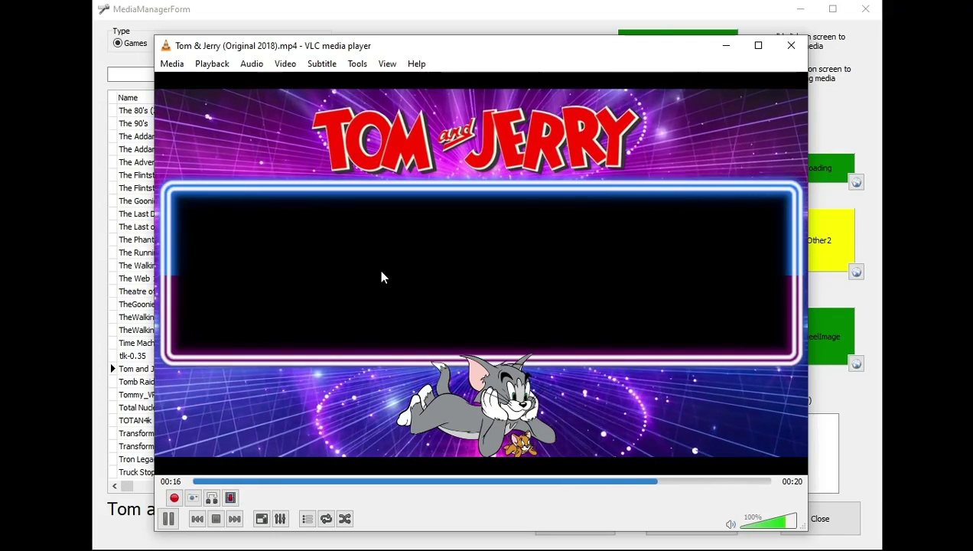
click(792, 45)
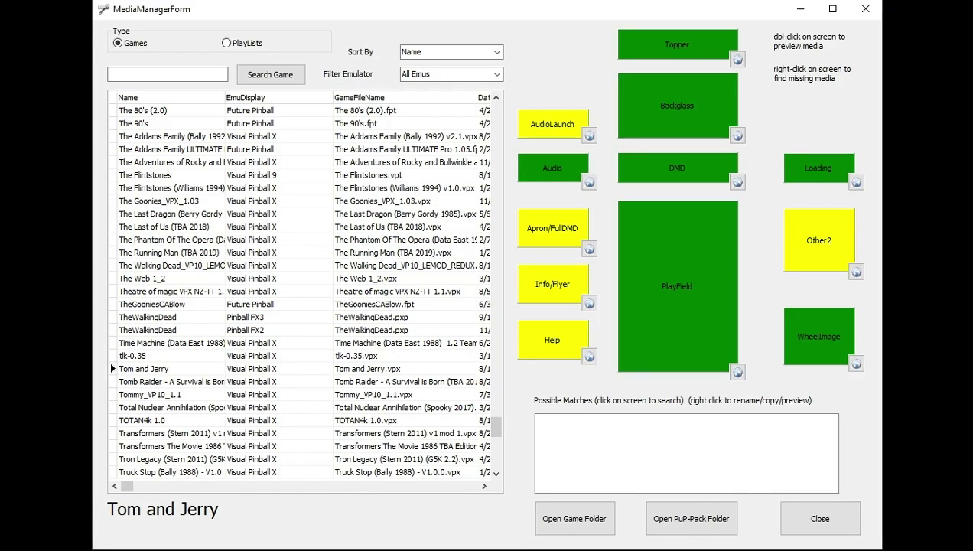
drag(8, 289, 548, 237)
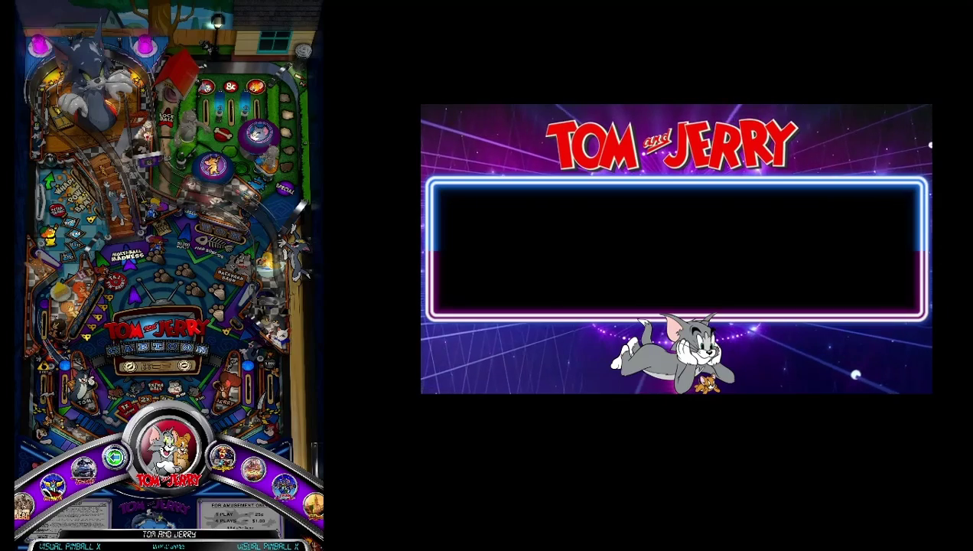
- Start a Tom and Jerry game from the game menu, plunge the ball and work the flippers
key(Return)
key(Return)
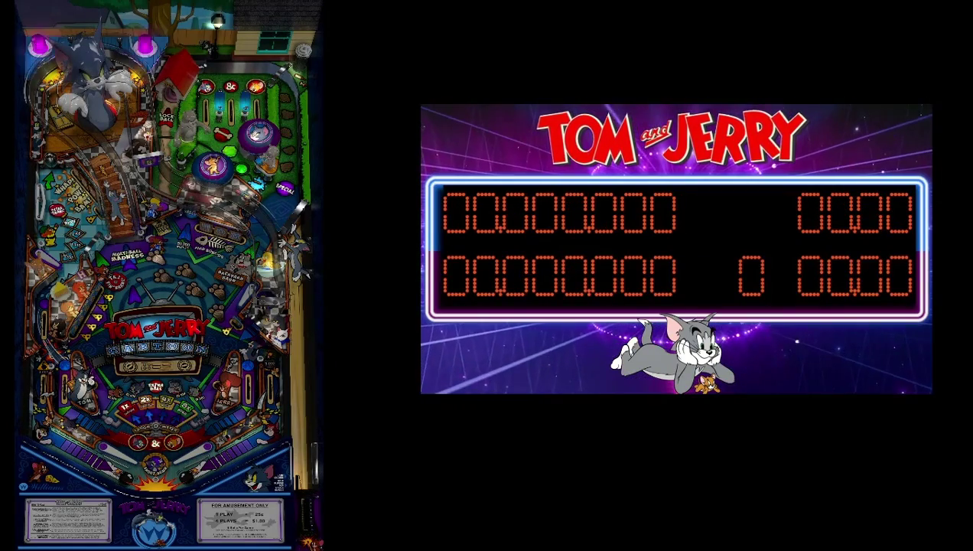
key(1)
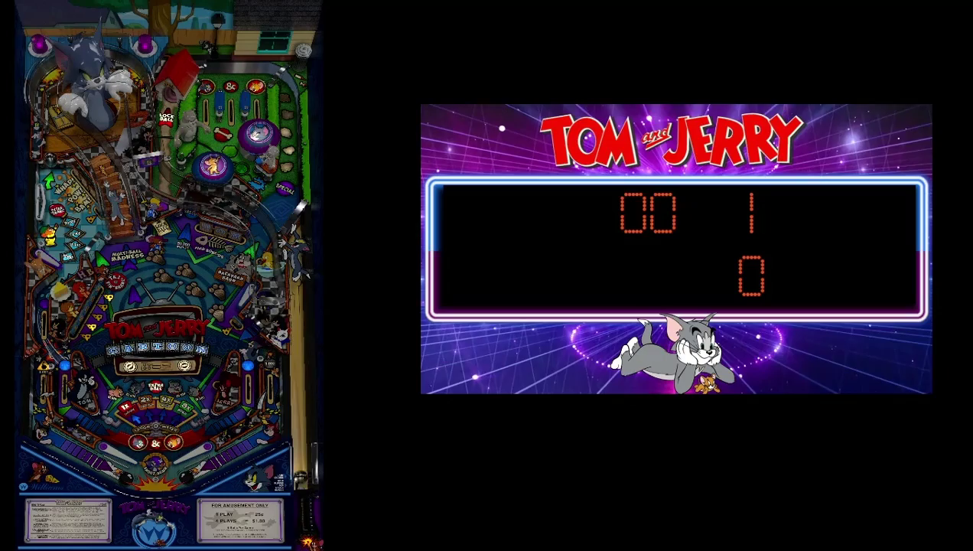
key(Return)
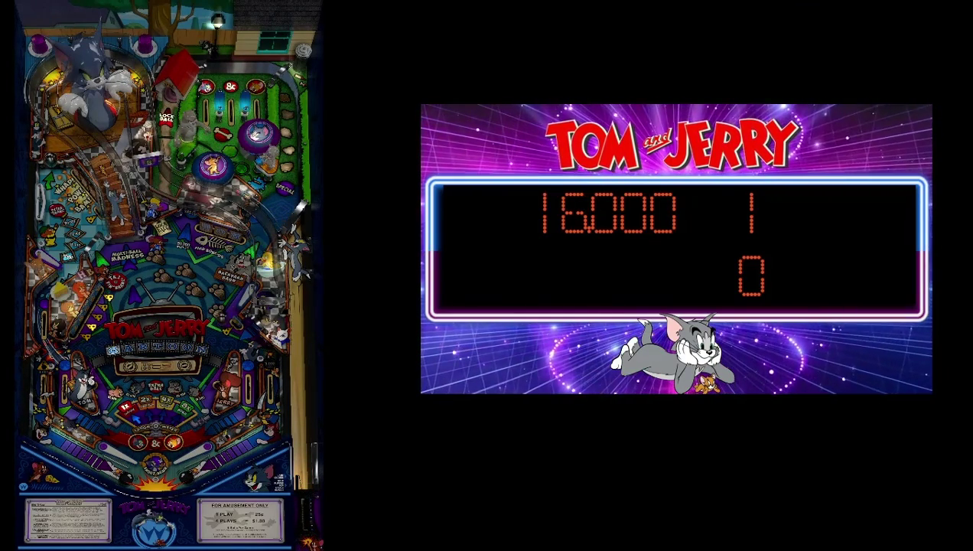
key(shift)
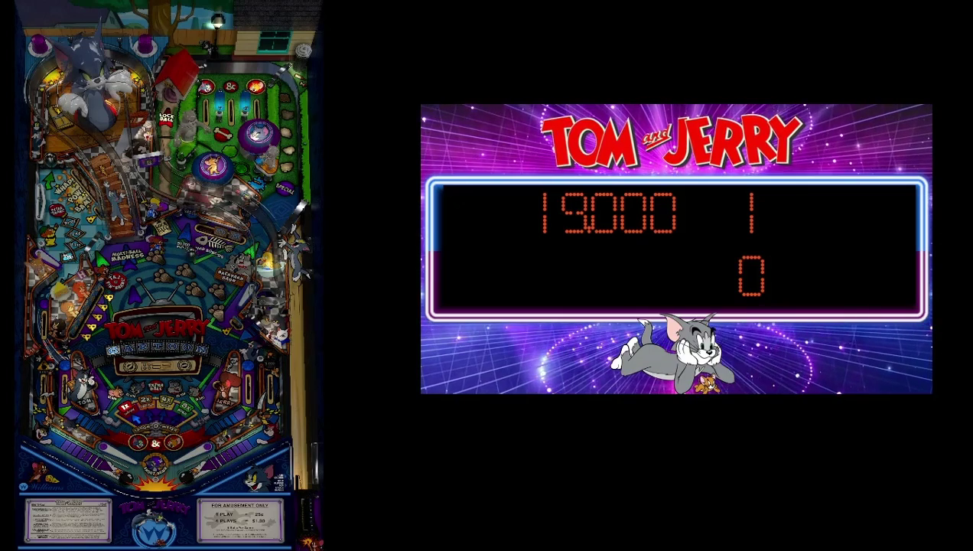
key(shift)
key(shift)
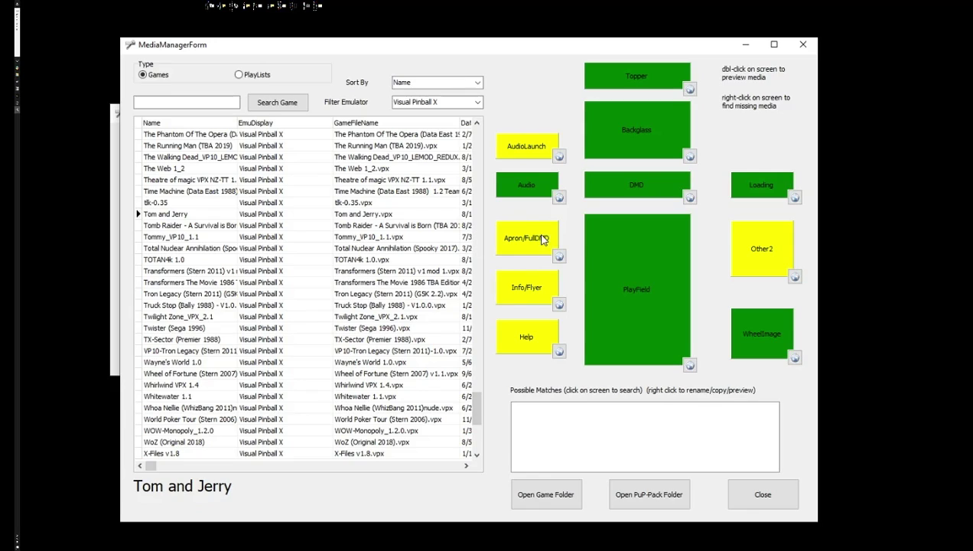
- Open the Apron/FullDMD web search and trim the Search String to just 'Tom'
right_click(523, 232)
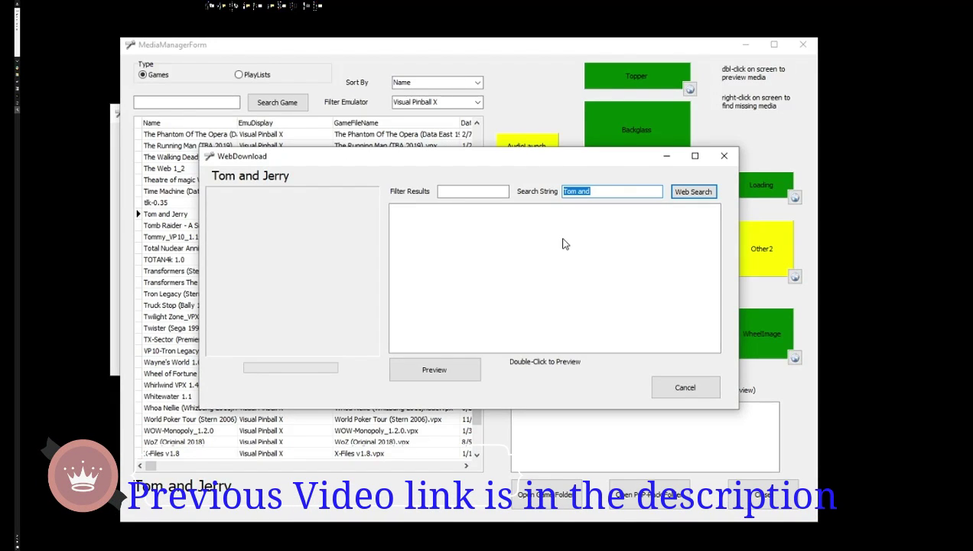
click(592, 195)
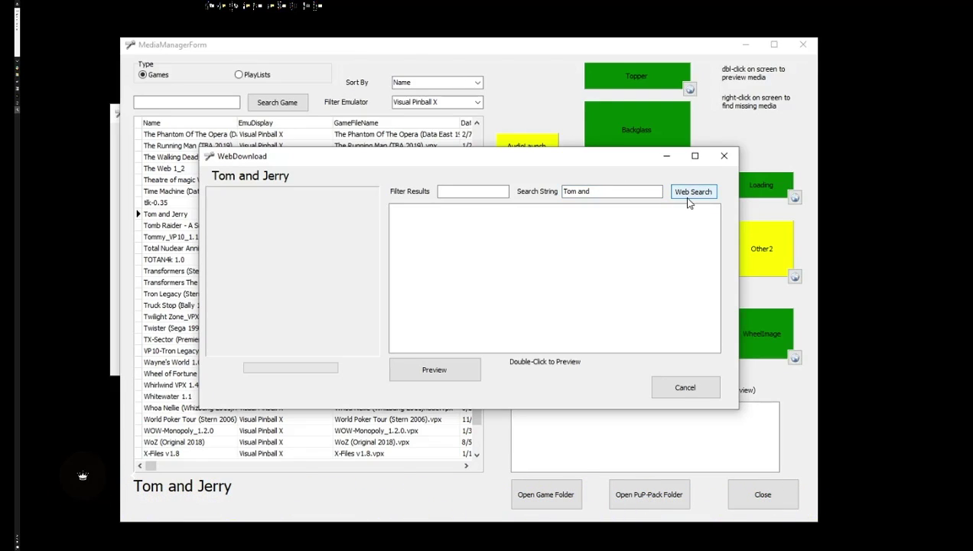
drag(591, 191, 582, 191)
right_click(584, 195)
click(616, 218)
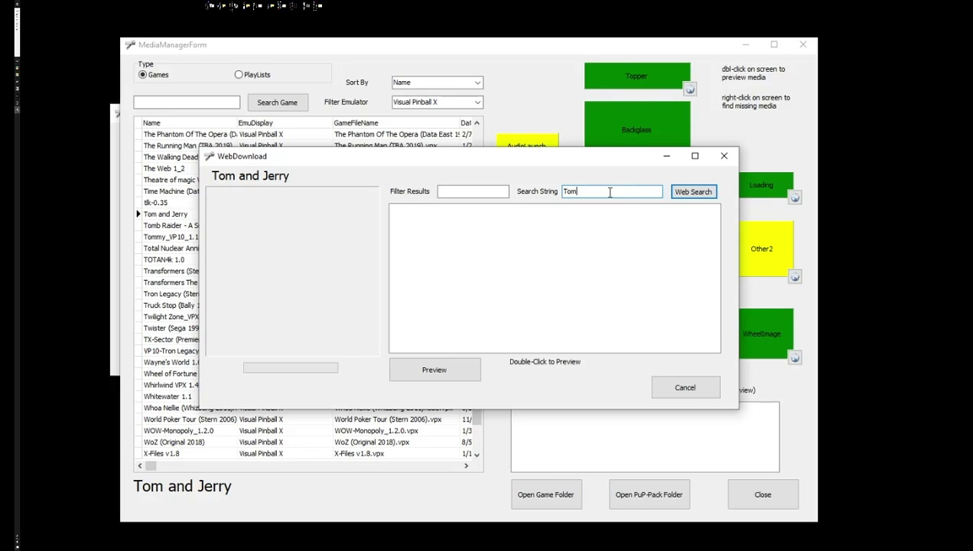
- Search online and preview the Tom & Jerry (Original 2018).mp4 result
click(675, 193)
click(397, 242)
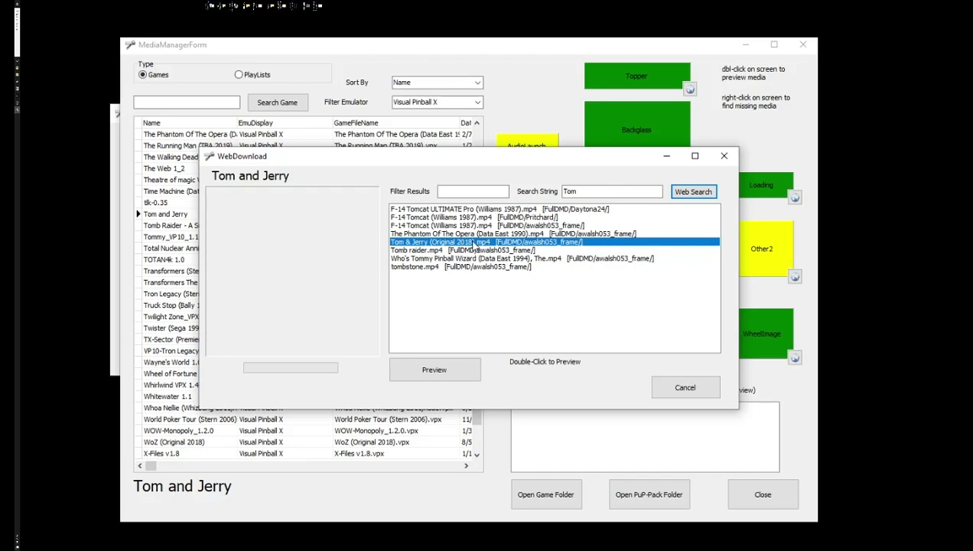
click(432, 371)
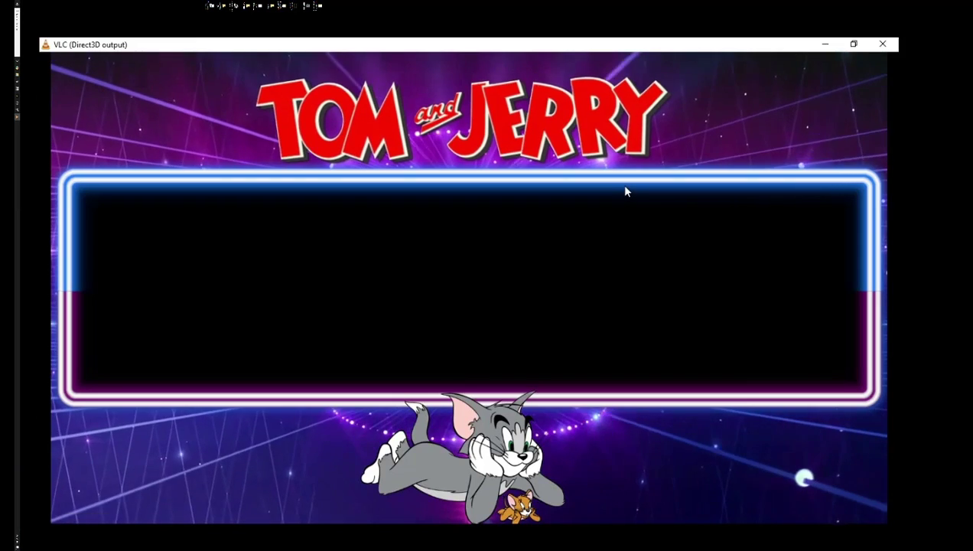